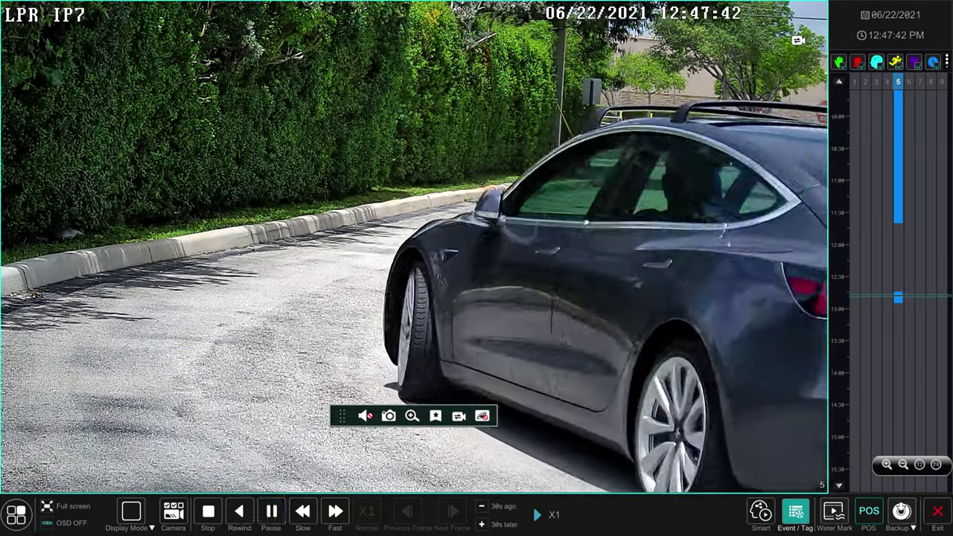
- Pause the car recording playback
click(272, 511)
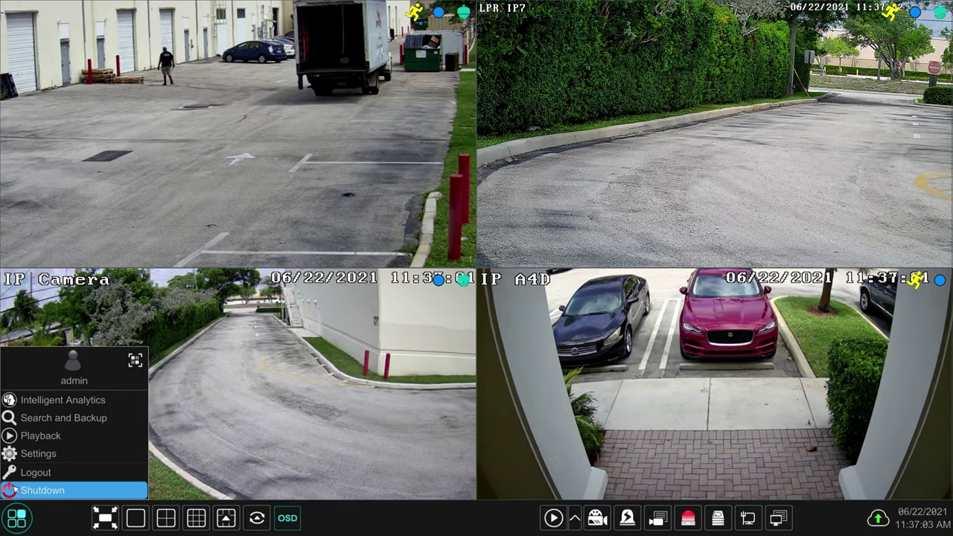
- Open People/Vehicle Detection settings and select IP Camera in the Camera Name list
click(35, 460)
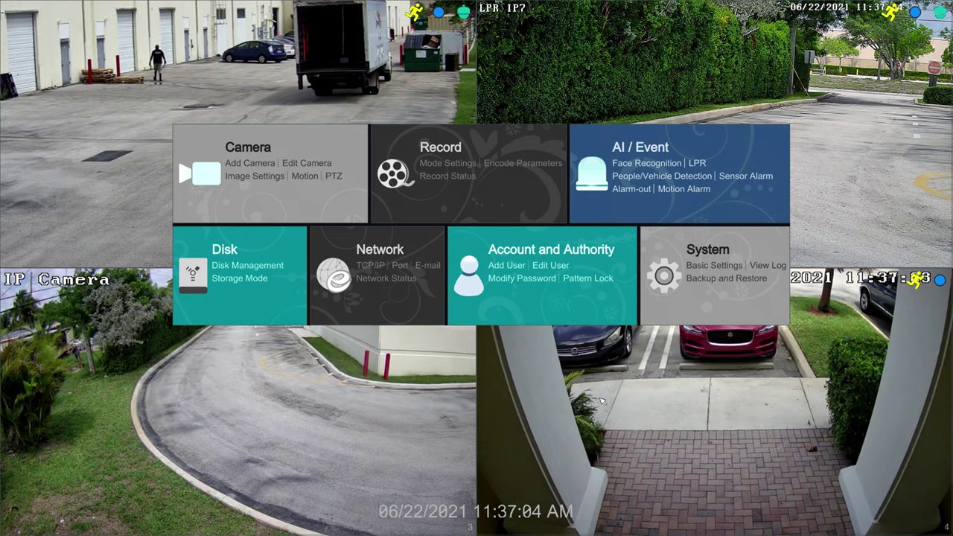
click(686, 177)
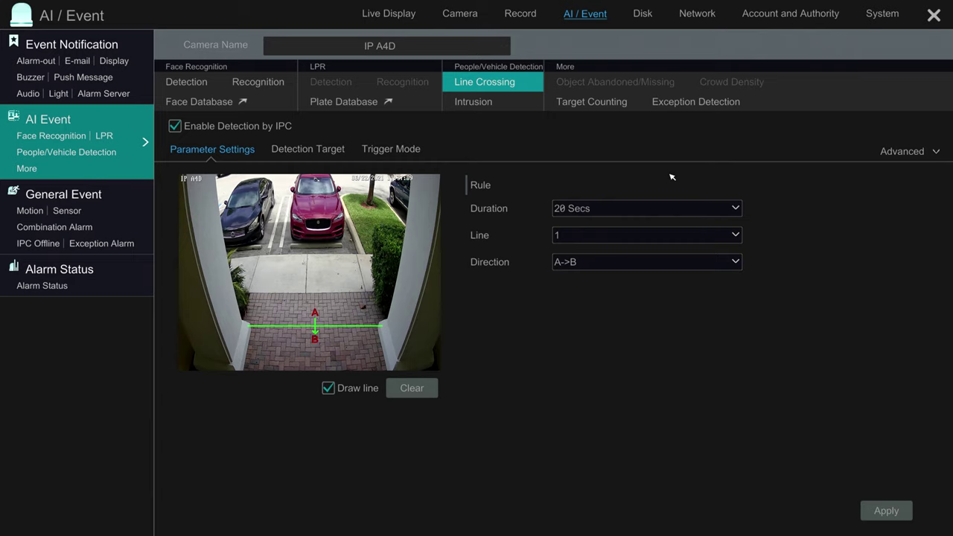
click(412, 48)
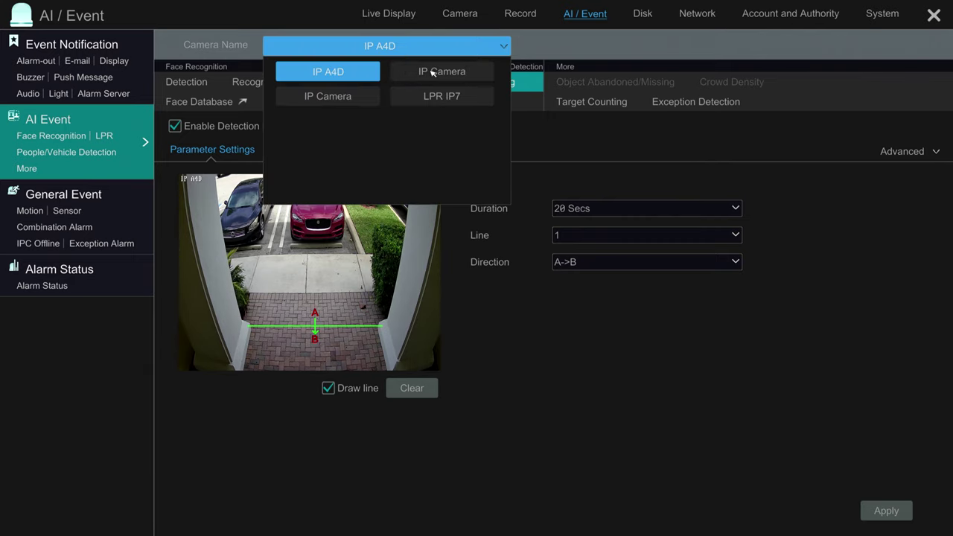
click(434, 72)
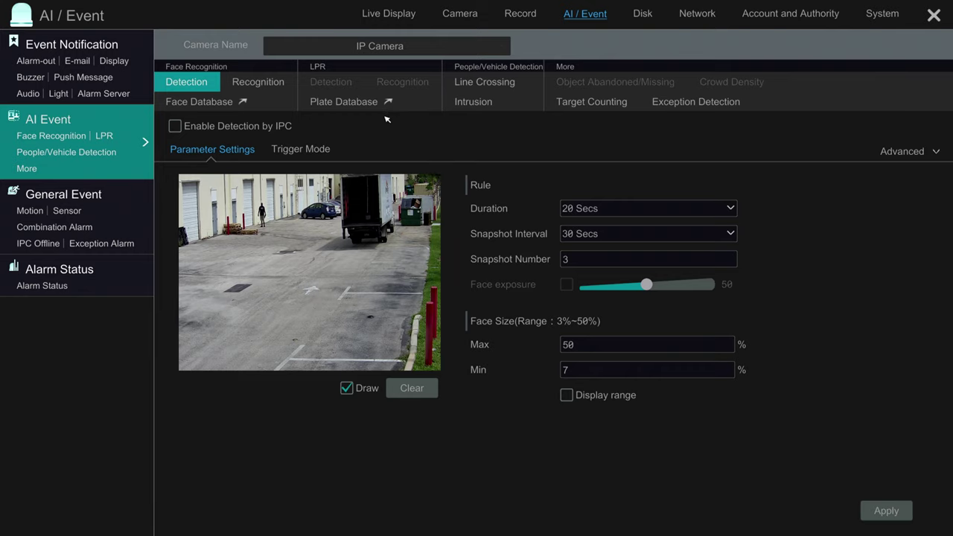
- Apply IP Camera's intrusion rule with dumpster area, human/vehicle targets and snapshot triggering
click(469, 103)
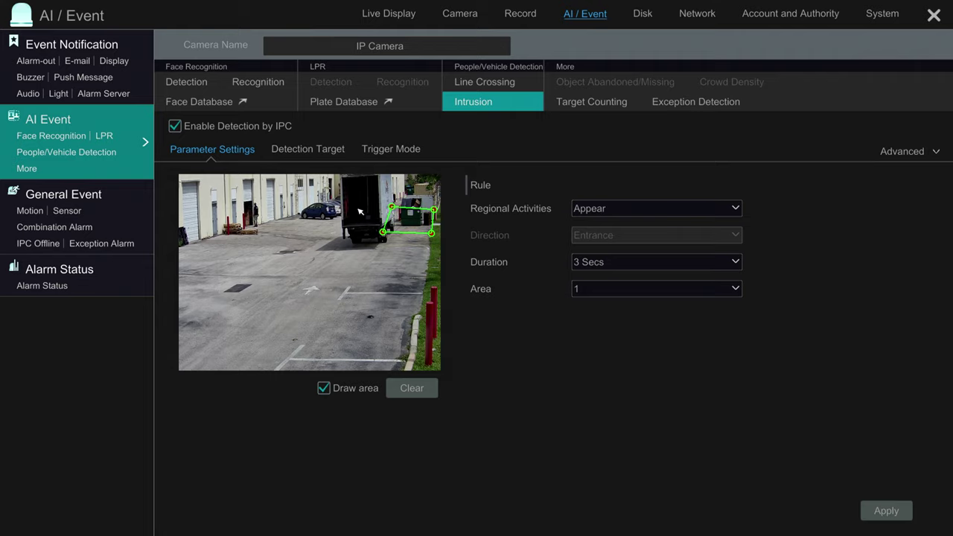
click(309, 153)
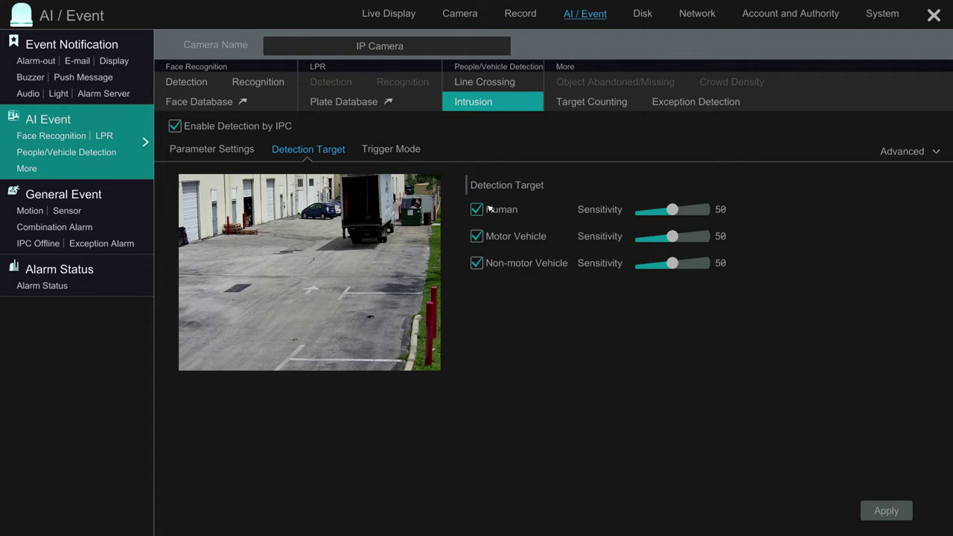
click(376, 152)
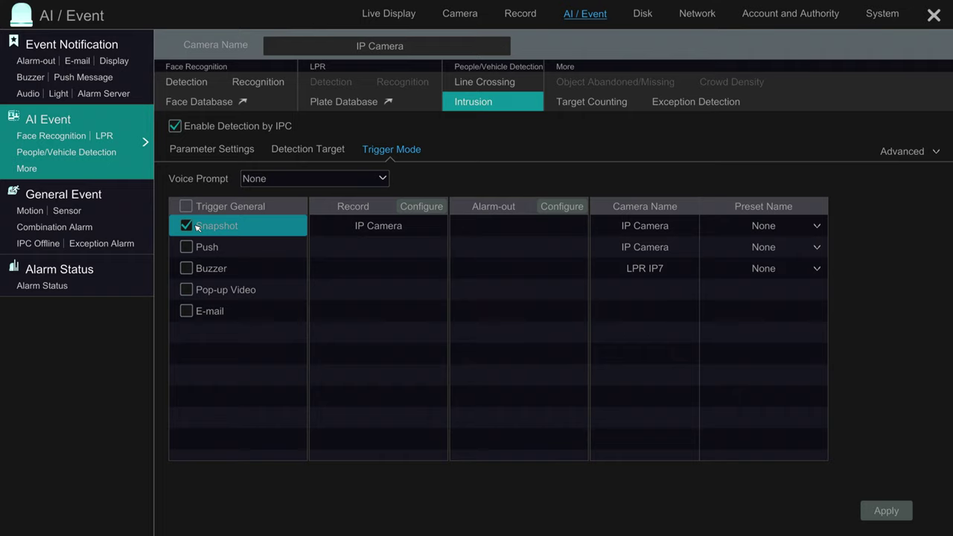
click(248, 152)
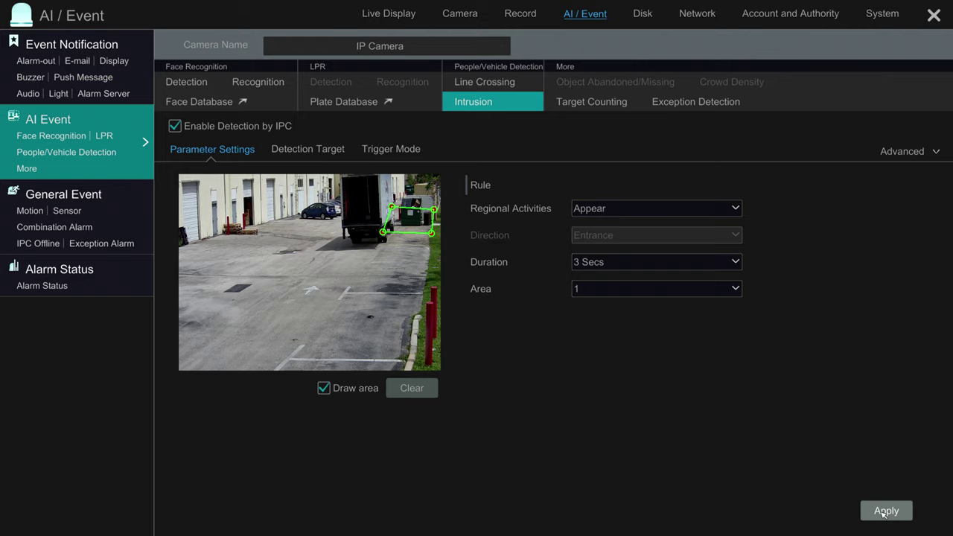
click(886, 512)
- Check the Record mode shows Always (24x7) plus AI Record, then return to the main menu
click(521, 15)
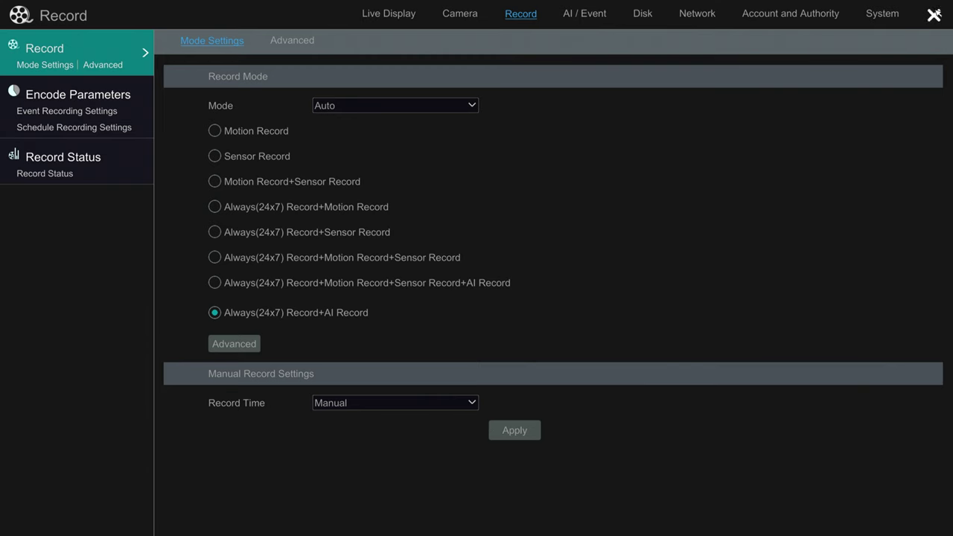
click(936, 15)
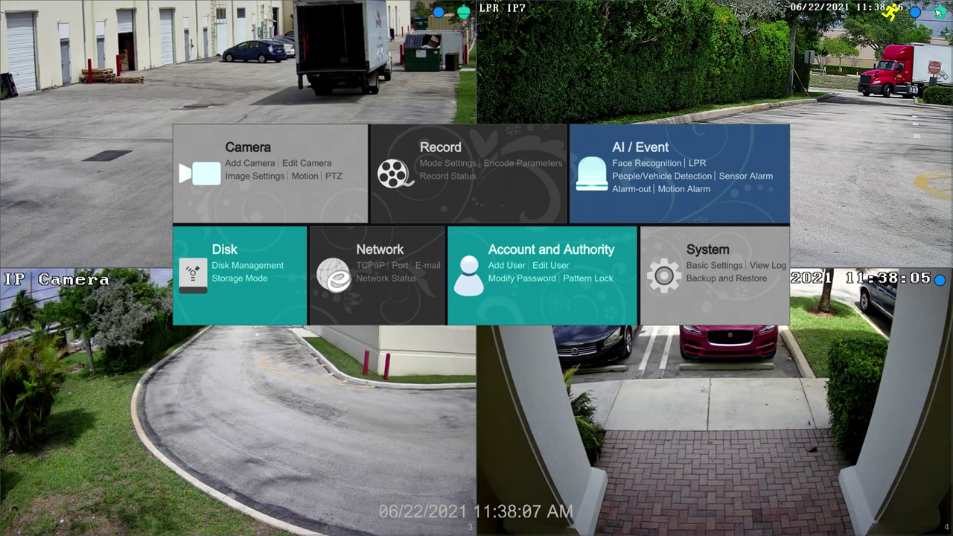
- Return to the four-camera live view, select the IP Camera tile and bring up the start menu
right_click(452, 352)
click(452, 352)
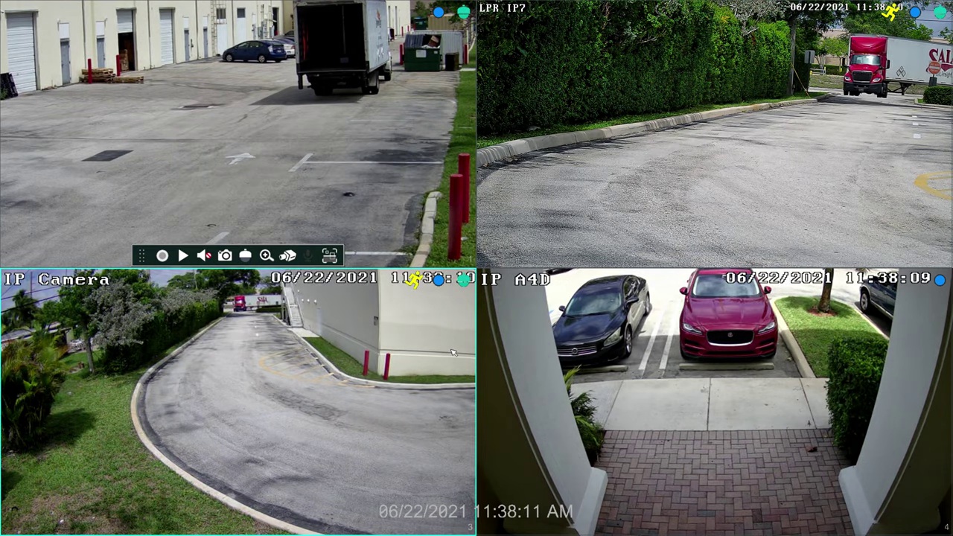
right_click(452, 352)
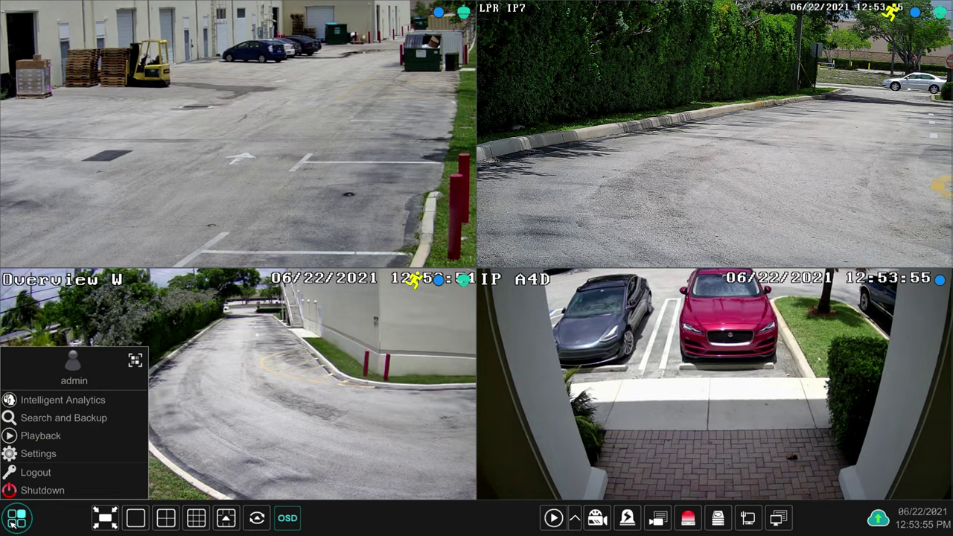
- Set up an Intelligent Analytics human body search for Overview N, filtered to Intrusion events
click(69, 400)
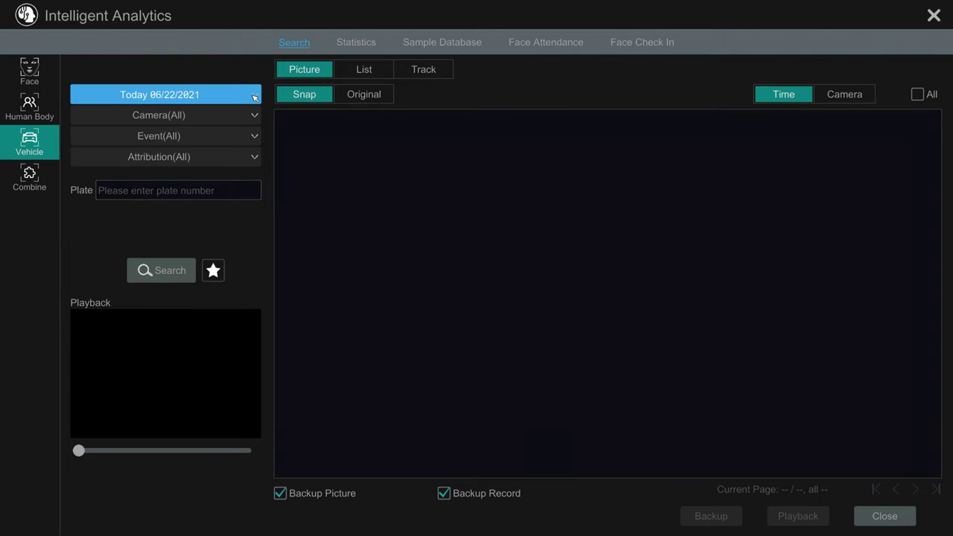
click(255, 116)
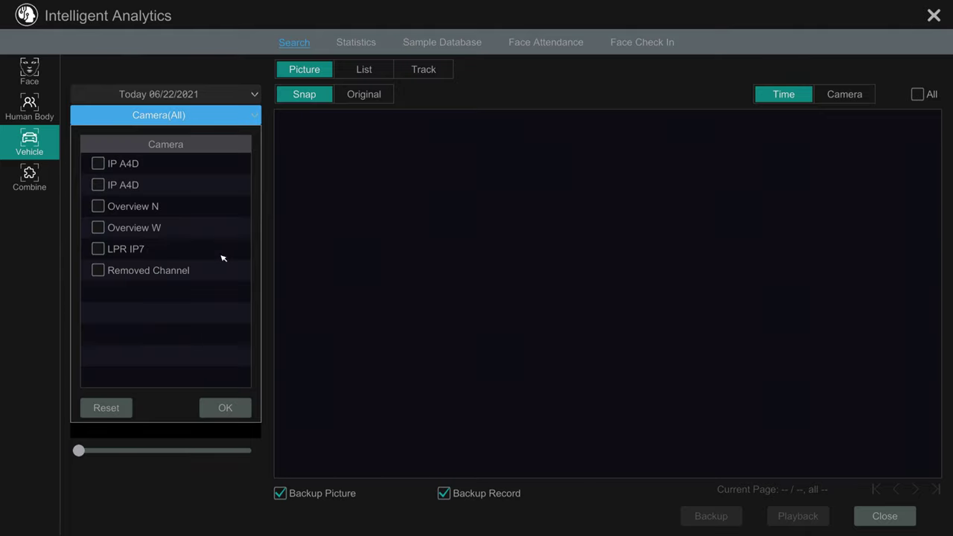
click(142, 209)
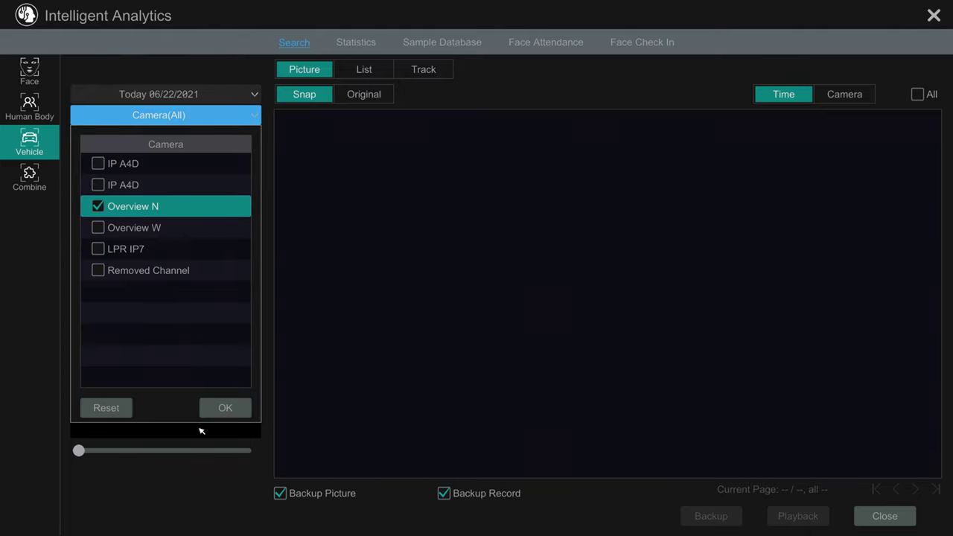
click(226, 407)
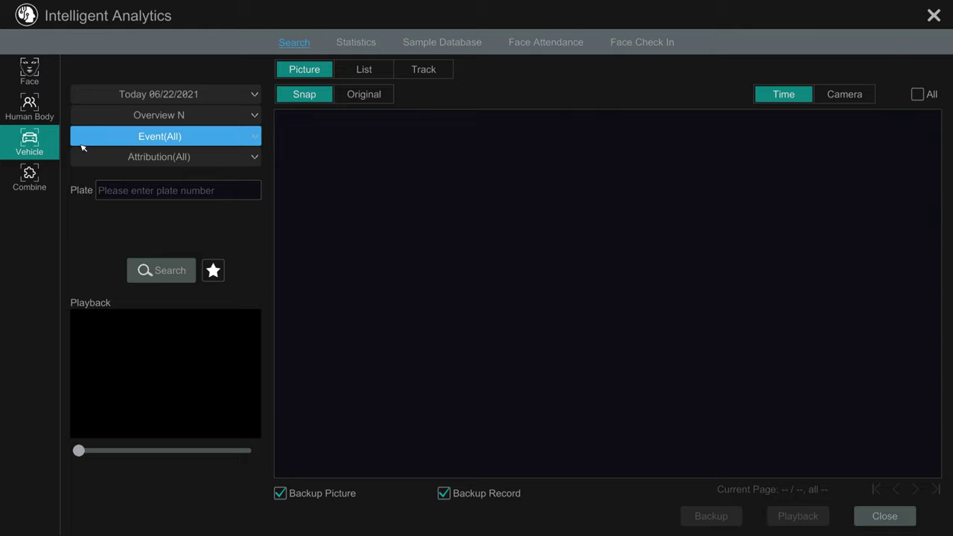
click(42, 111)
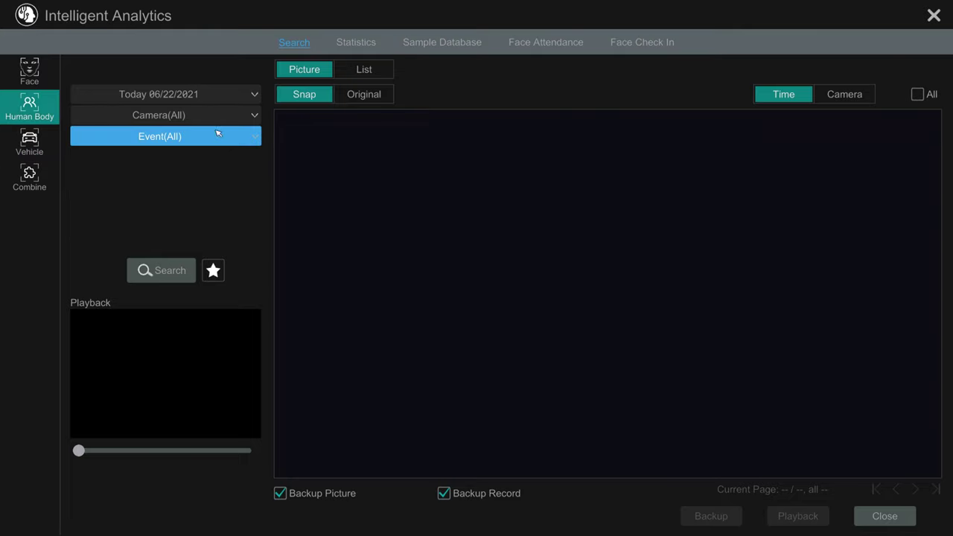
click(239, 141)
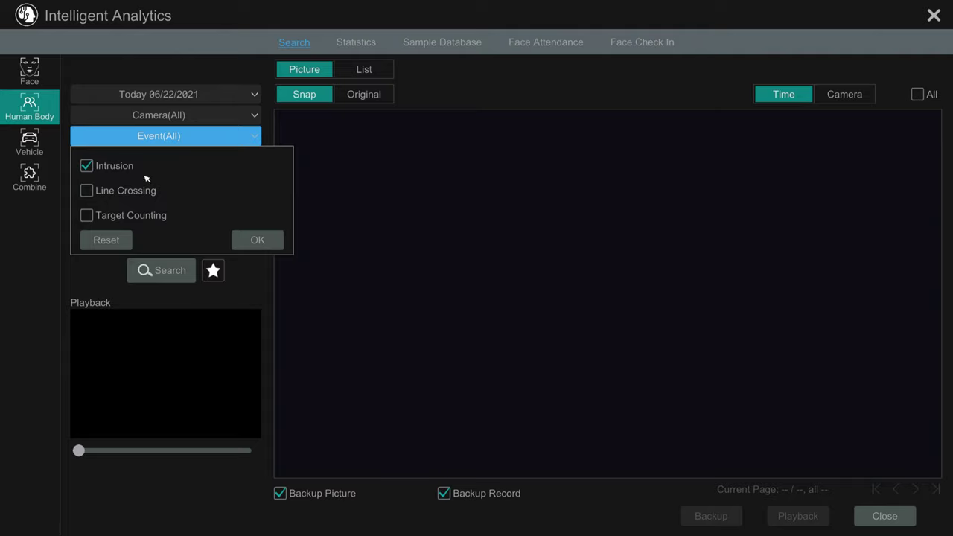
click(243, 241)
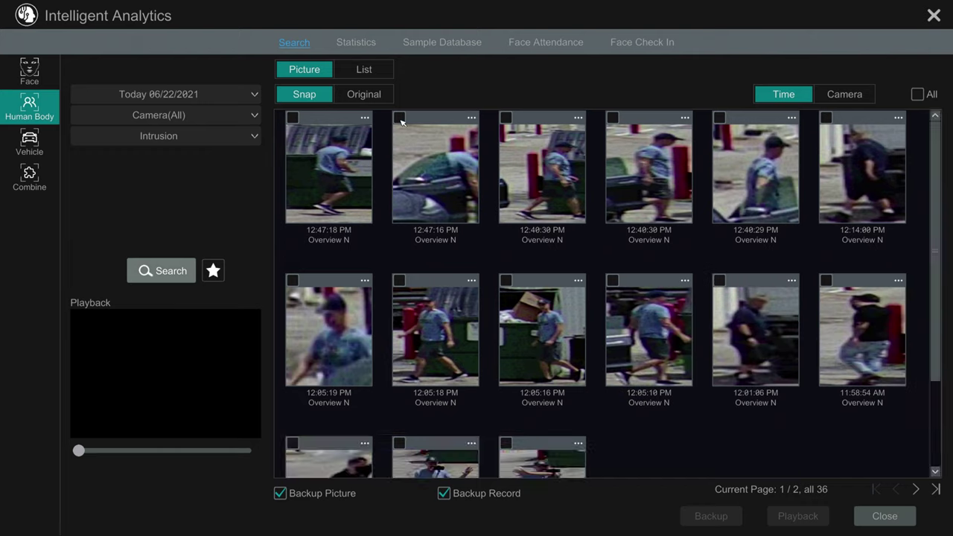
- Play back the recording for the 12:47:16 PM intrusion snapshot
click(399, 117)
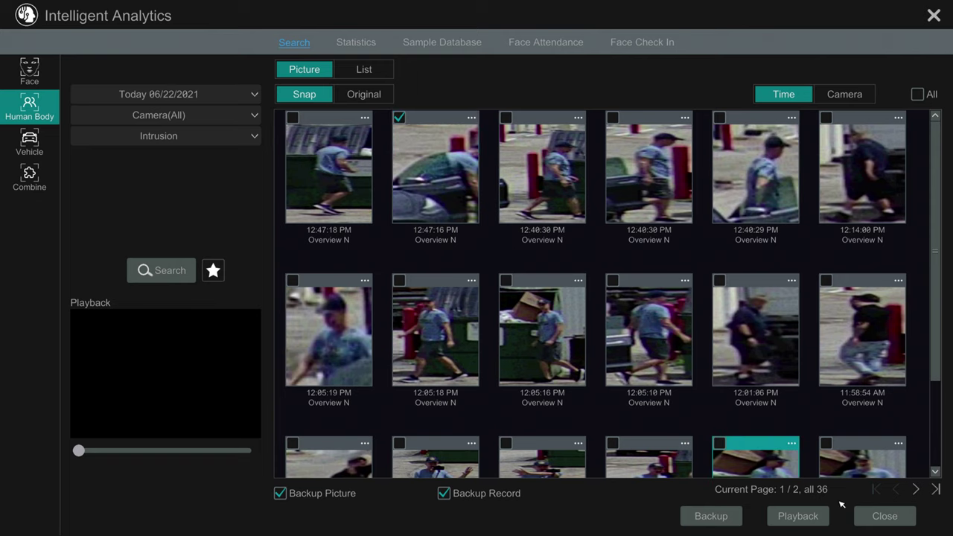
click(810, 516)
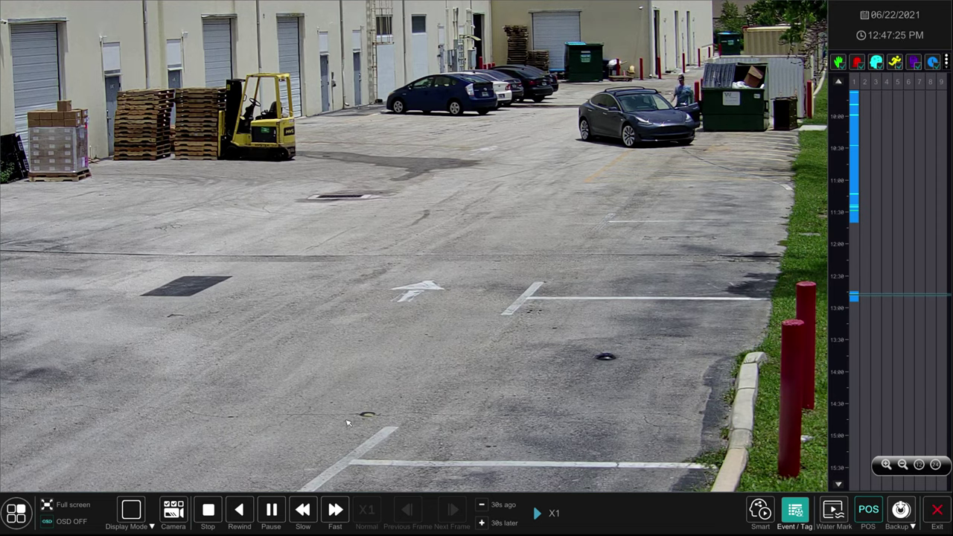
- Switch playback to a nine-screen layout, enlarge LPR IP7 and pause it
click(131, 509)
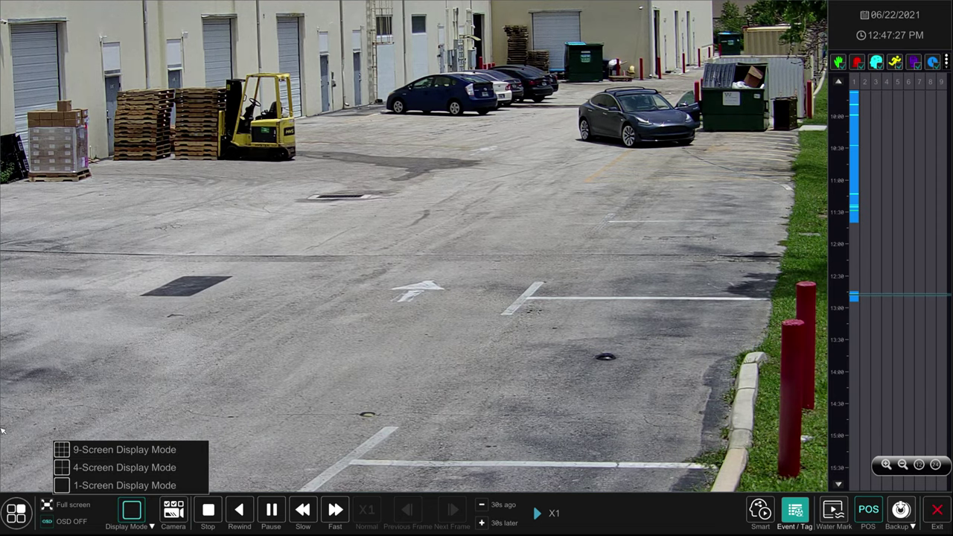
click(135, 450)
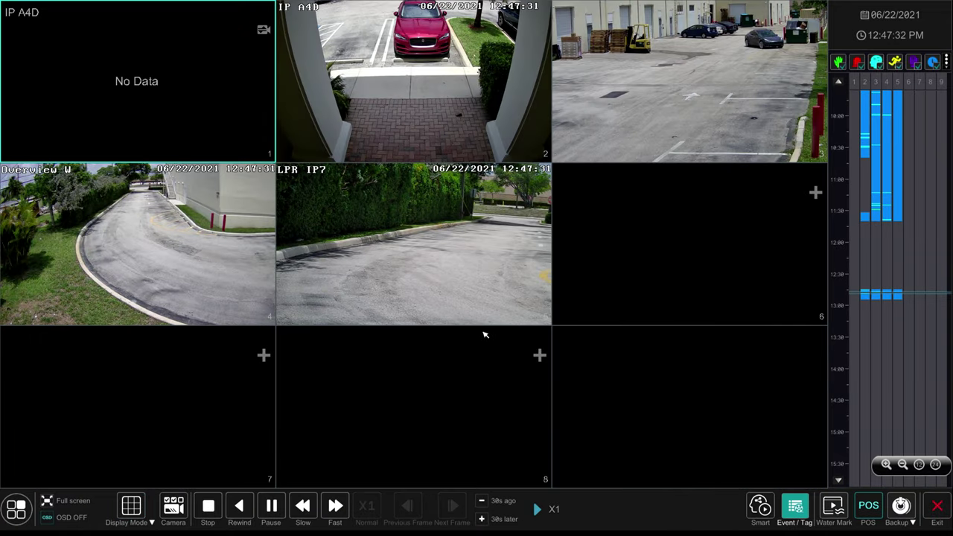
double_click(435, 248)
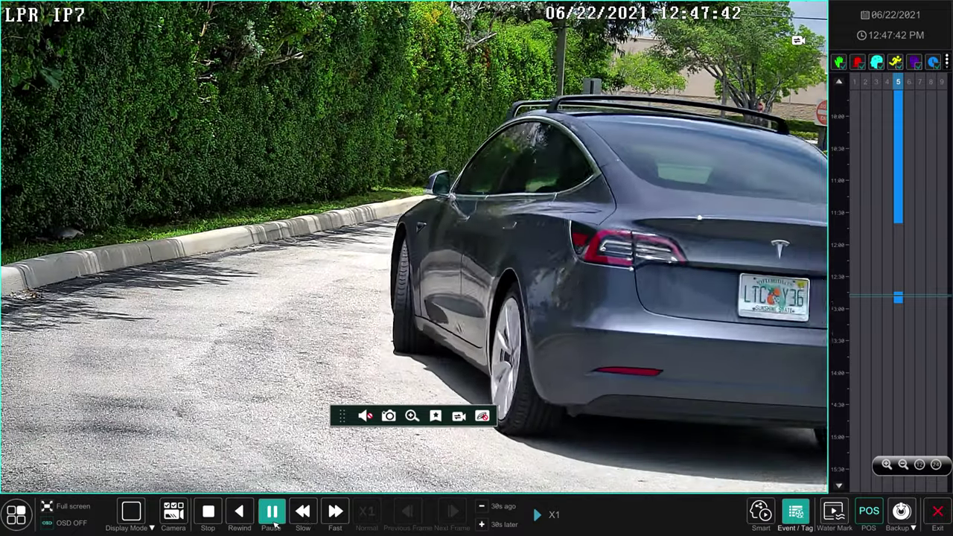
click(271, 512)
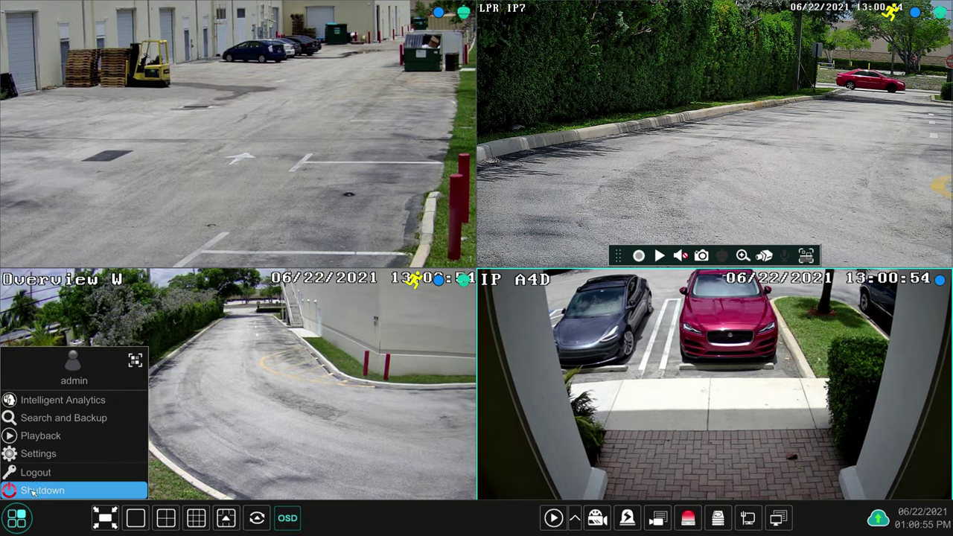
- Set the Record mode to Customization in the recording settings
click(33, 454)
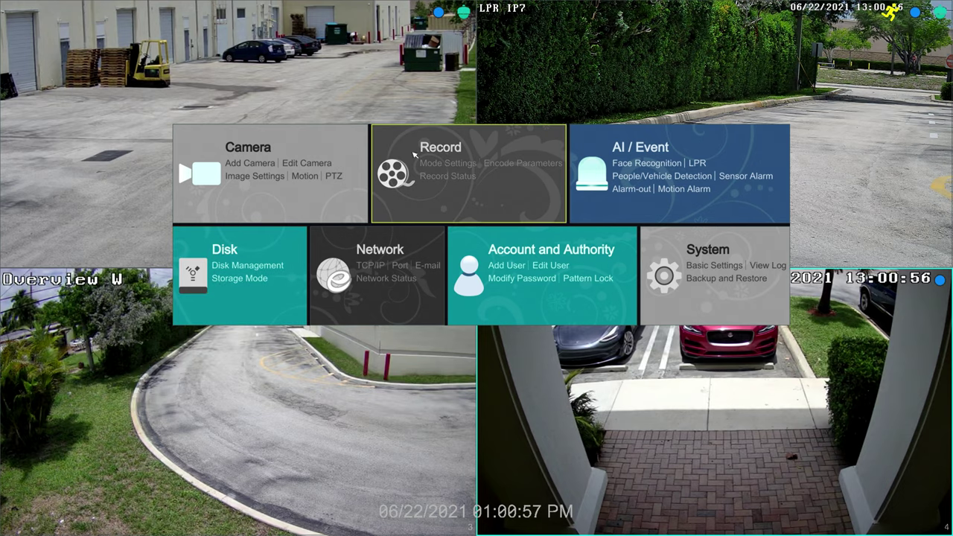
click(447, 153)
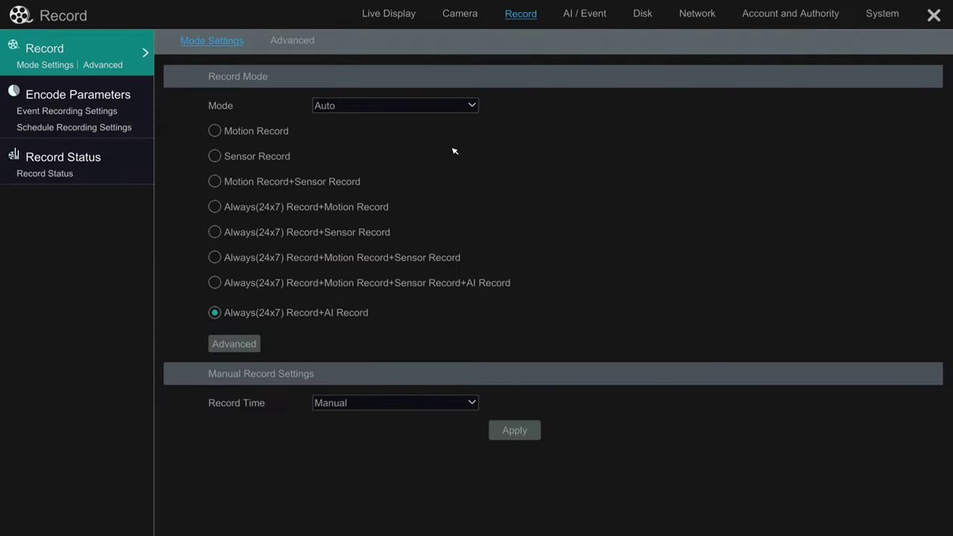
click(397, 108)
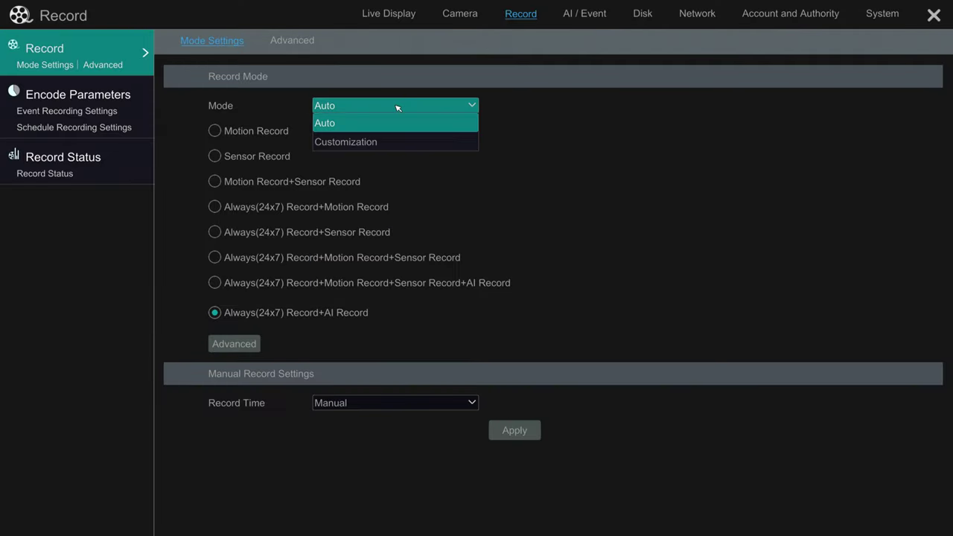
click(390, 142)
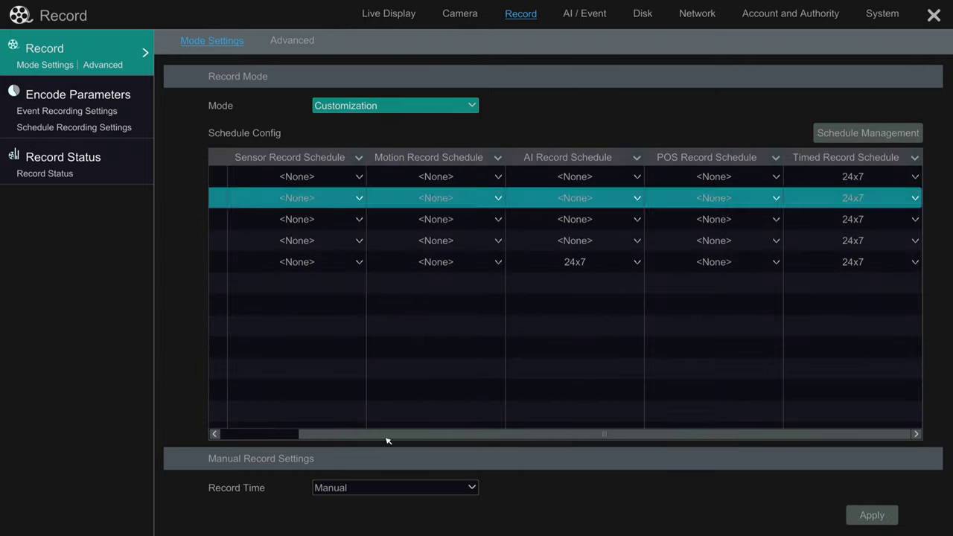
- Review Schedule Config, keeping the first camera's timer at 24x7 and Overview N's AI schedule unchanged
drag(396, 434, 317, 434)
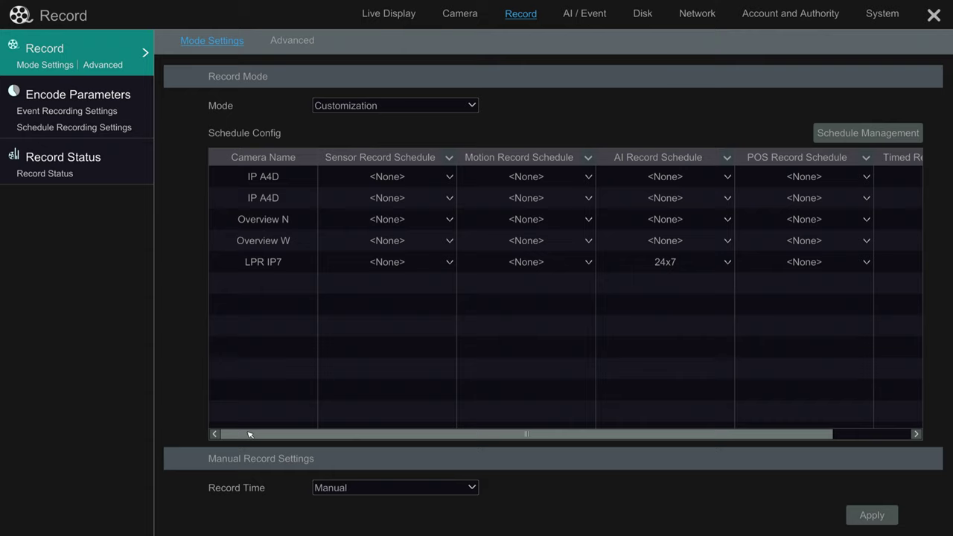
drag(249, 435, 561, 445)
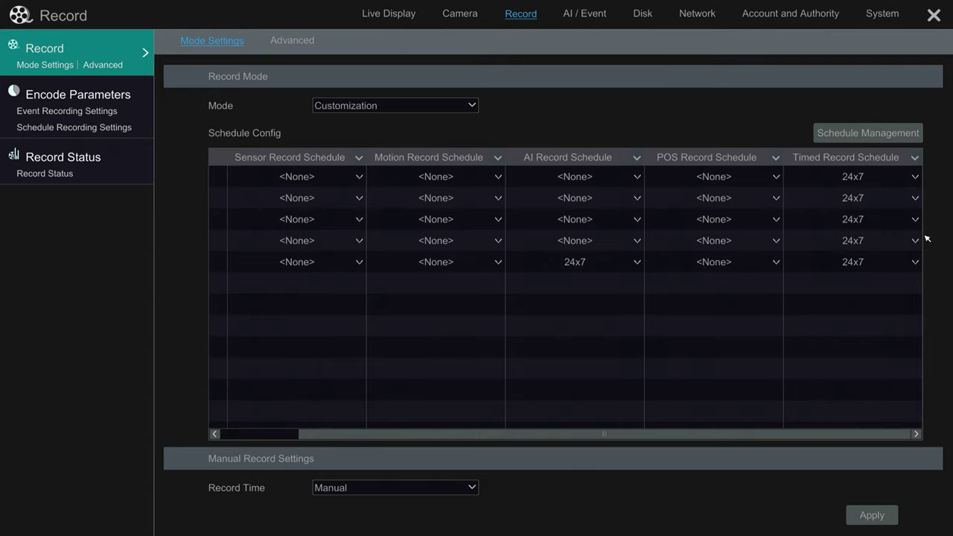
click(915, 176)
click(914, 178)
drag(707, 435, 630, 435)
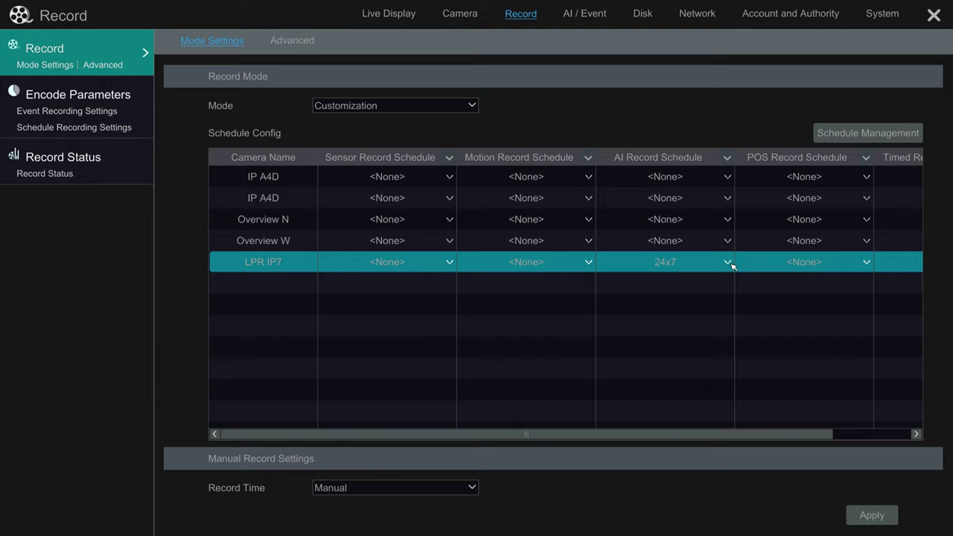
click(726, 219)
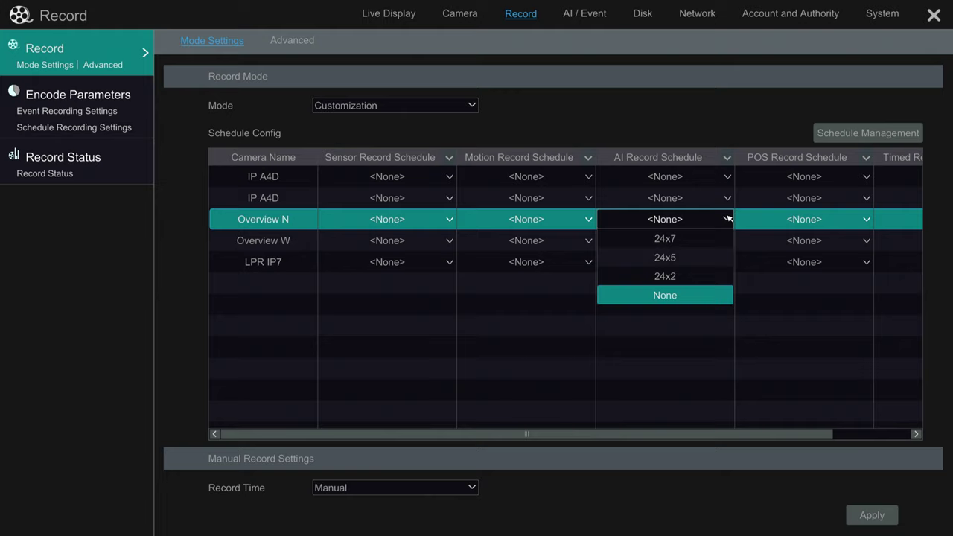
click(727, 219)
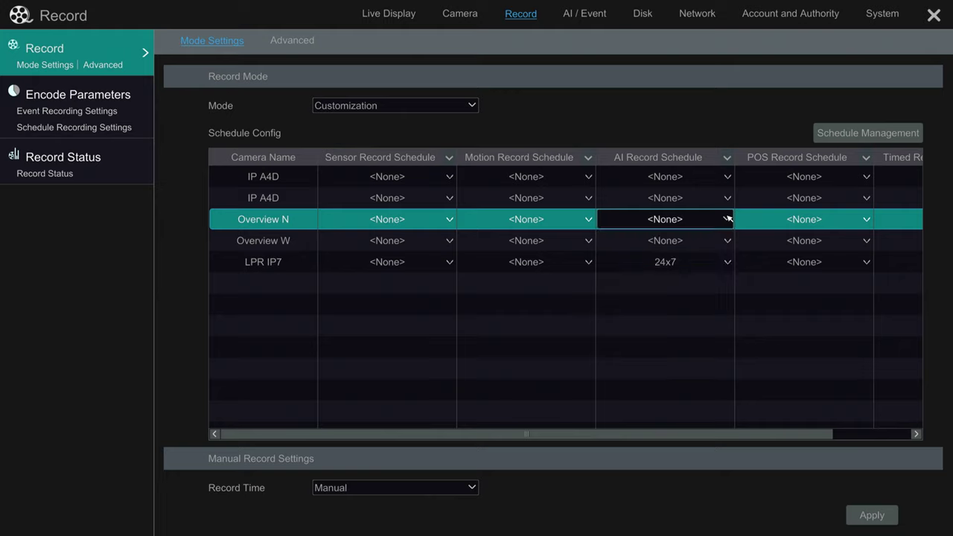
- Add a new schedule in Schedule Management and bring up the keyboard for its name
click(868, 136)
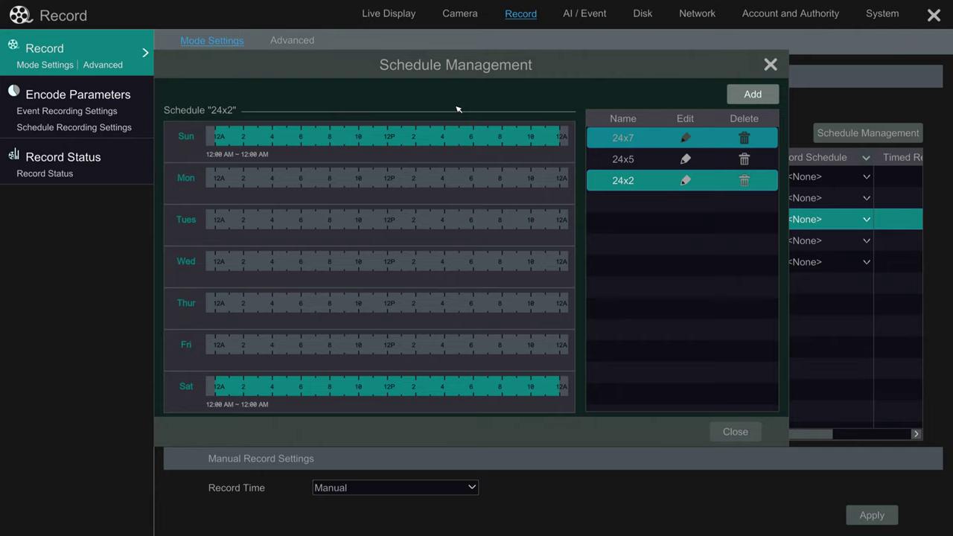
click(749, 94)
click(528, 102)
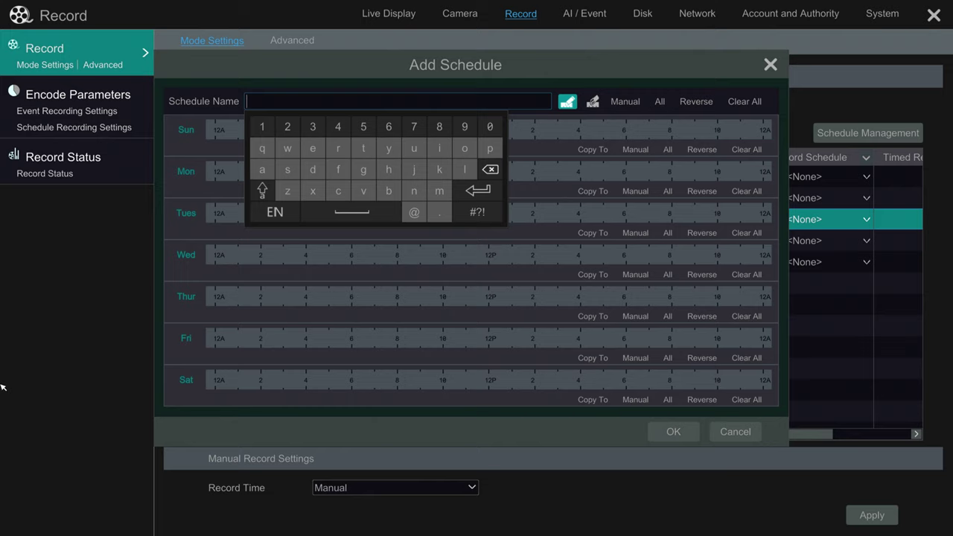
text(A)
- Finish typing 'After Hours' as the schedule name on the on-screen keyboard
click(262, 191)
click(339, 169)
text(Hours)
click(272, 192)
click(475, 192)
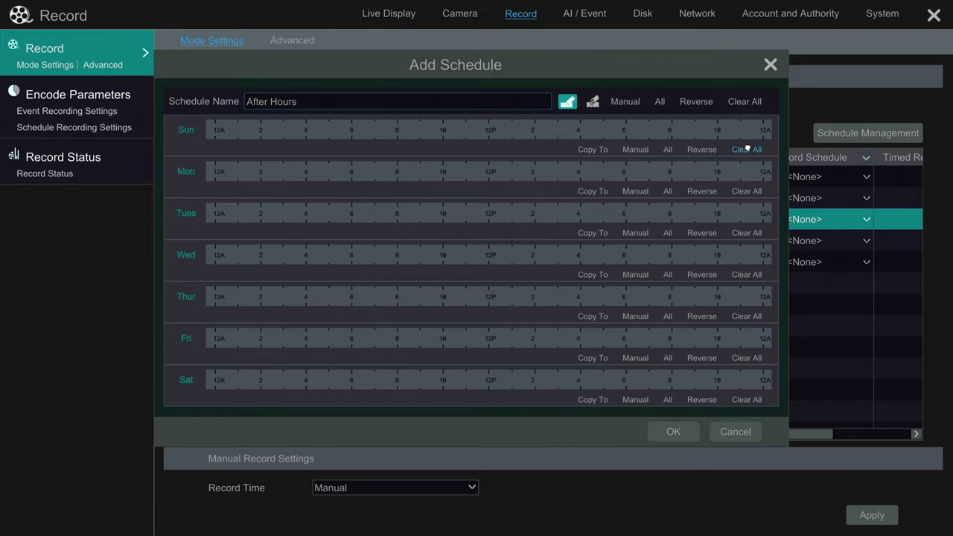
- Set Sunday and Saturday to all day, and copy Monday's night hours to Tuesday–Friday
click(668, 149)
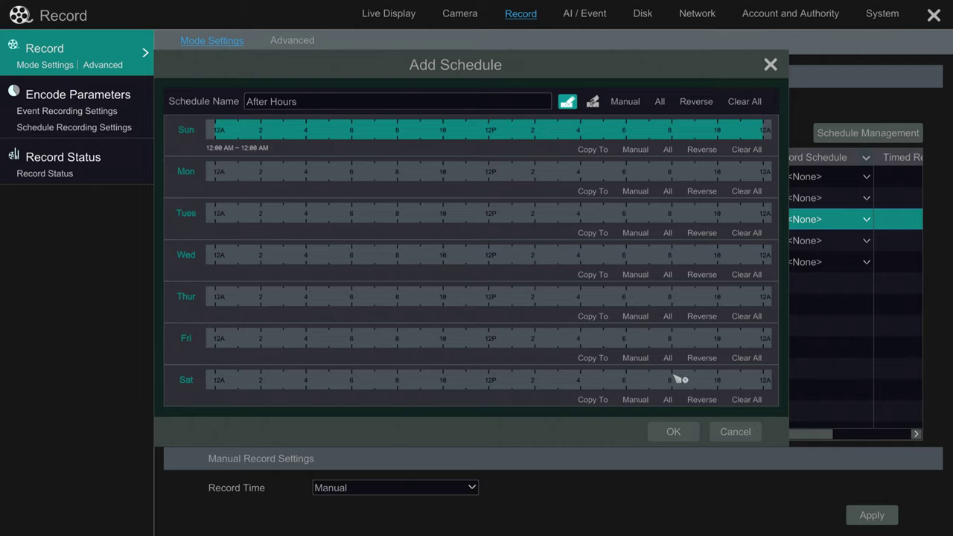
click(669, 400)
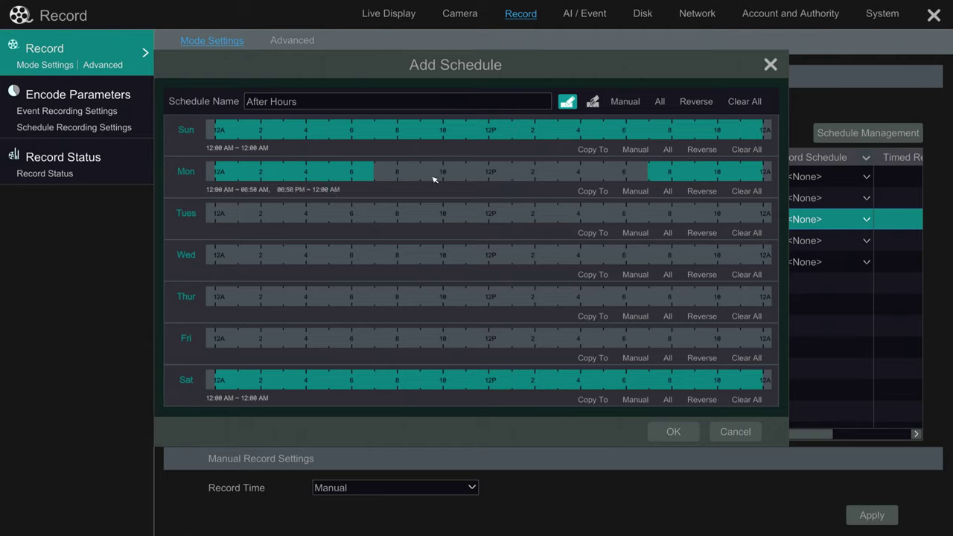
click(594, 192)
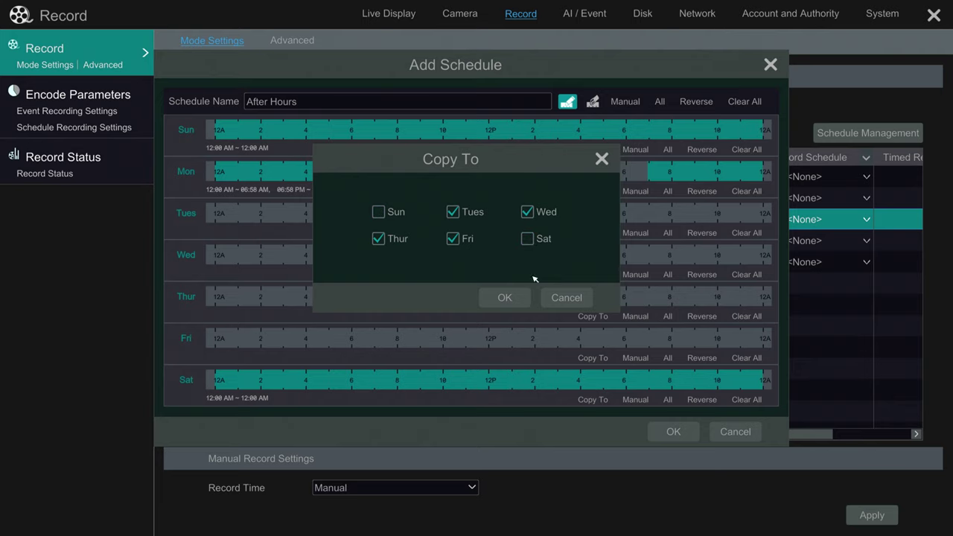
click(507, 298)
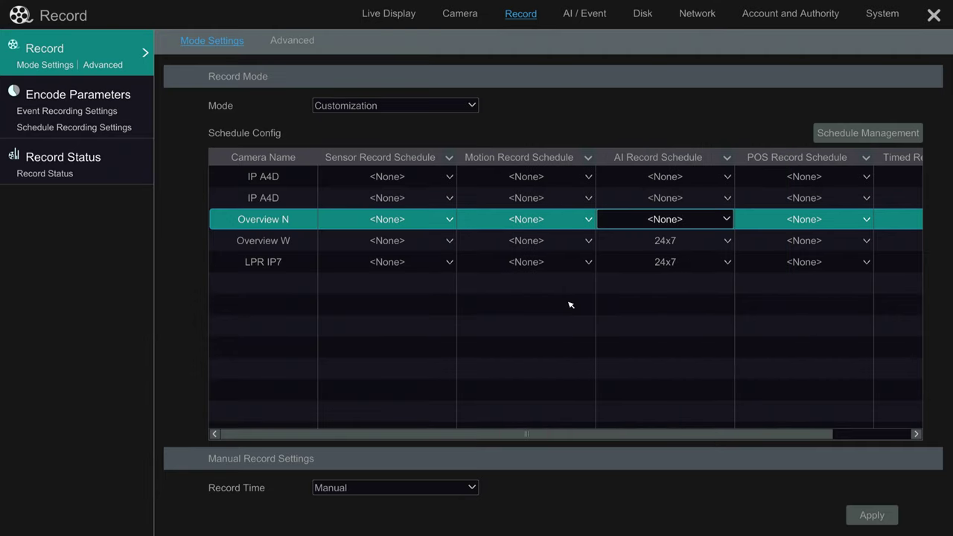
- Assign After Hours to Overview N's AI recording schedule, apply it, and exit Record settings
click(727, 218)
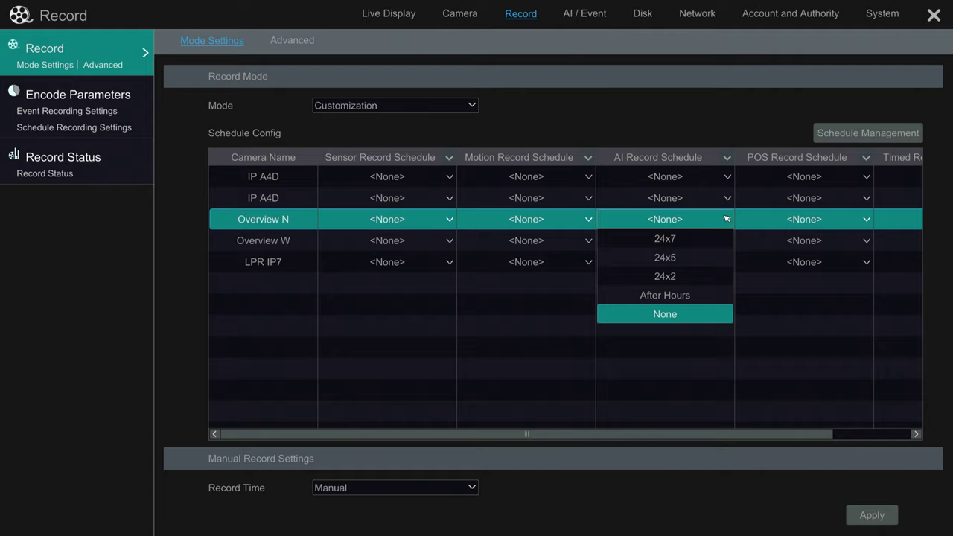
click(698, 296)
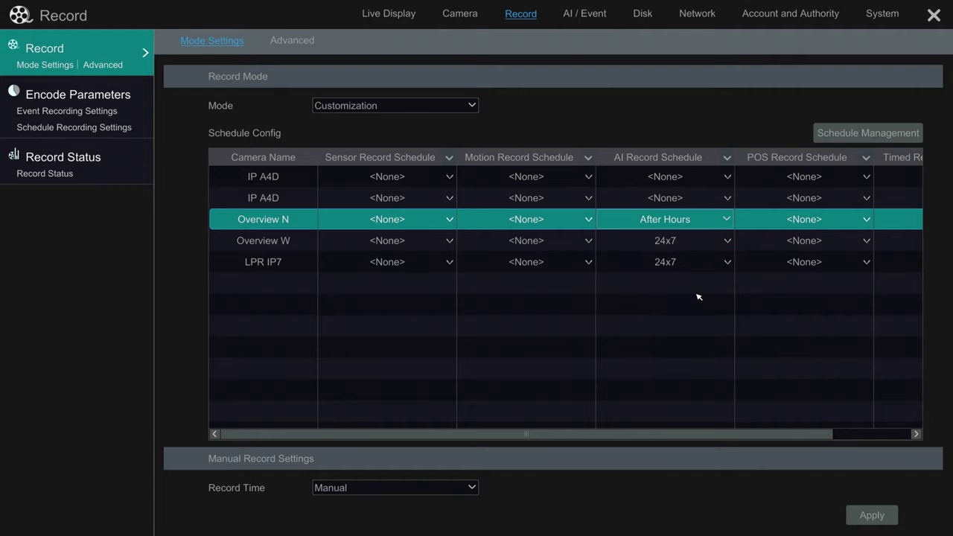
click(872, 517)
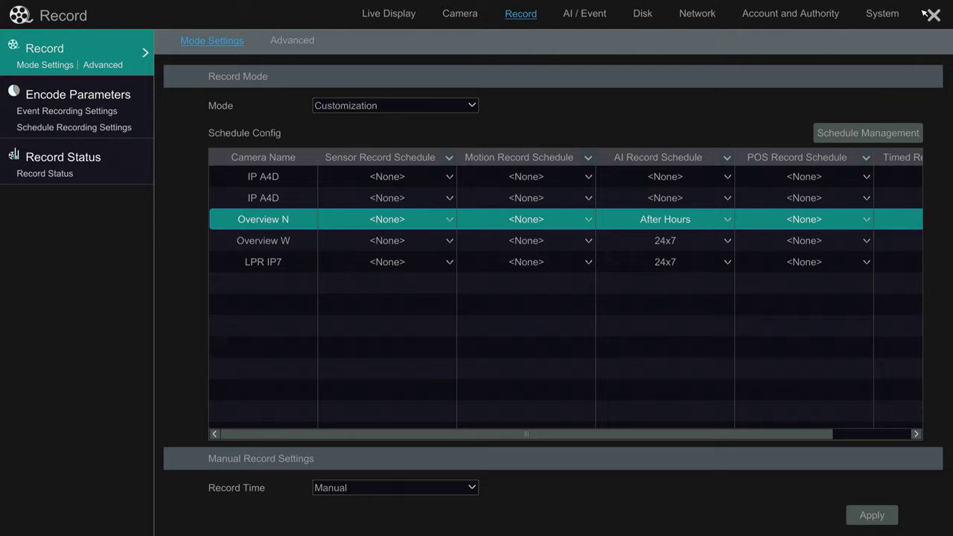
right_click(439, 350)
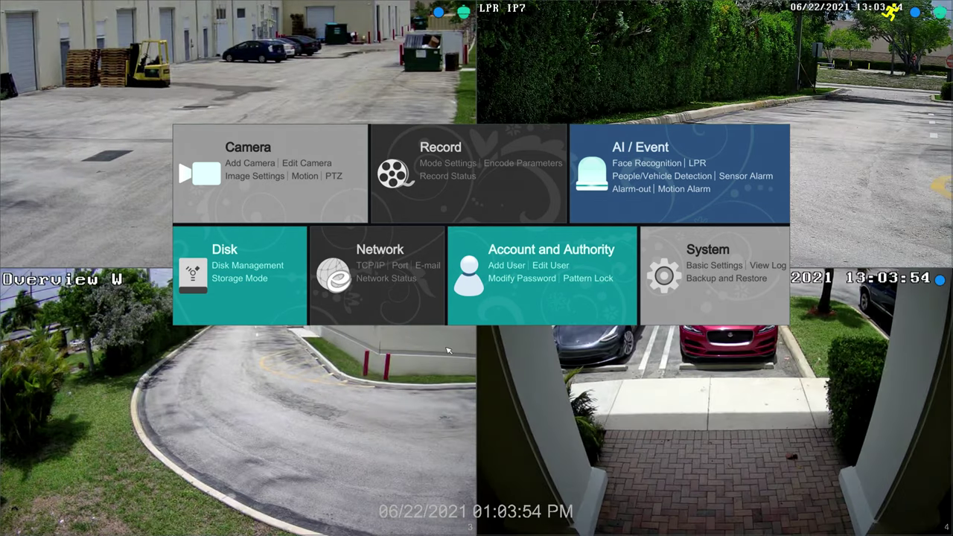
- Dismiss the main menu tiles to show the four-camera live view
click(438, 351)
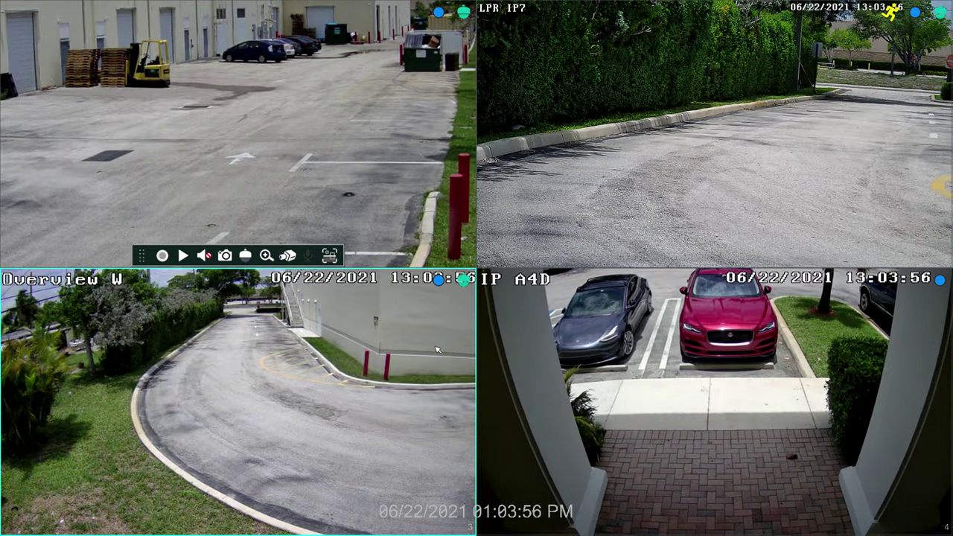